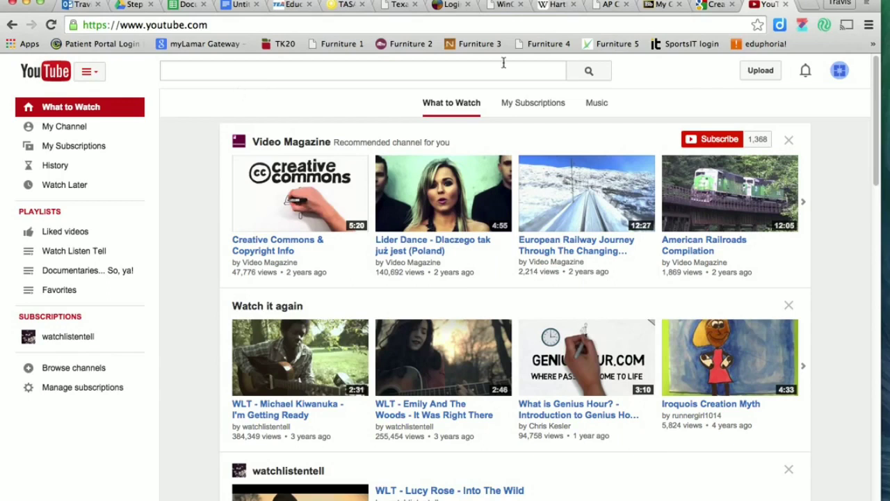
- Open the video upload page and keep the privacy of the new upload set to Public
click(760, 75)
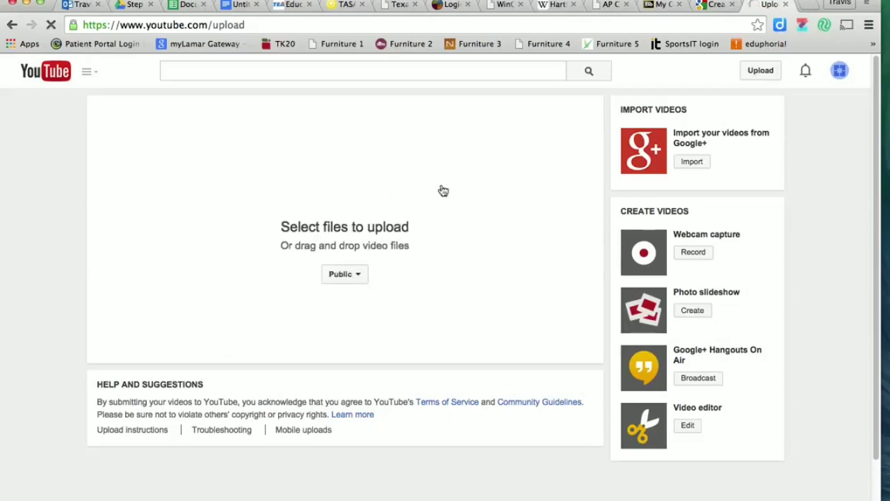
click(359, 275)
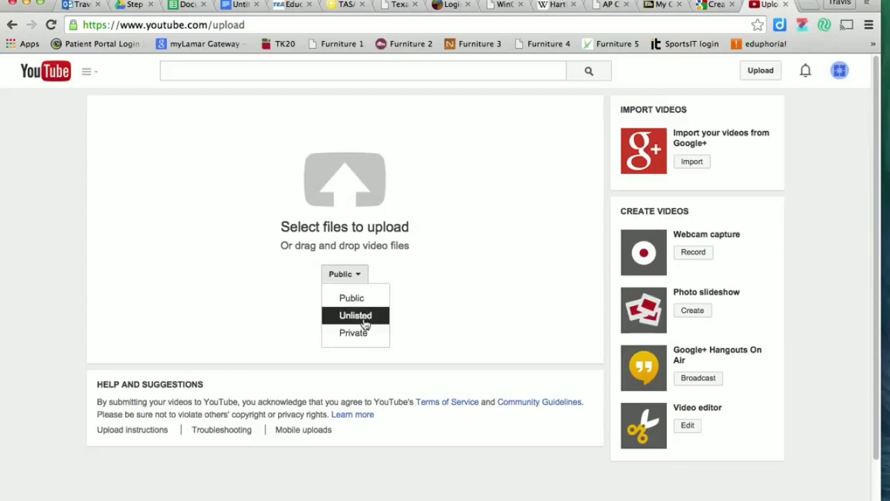
click(354, 299)
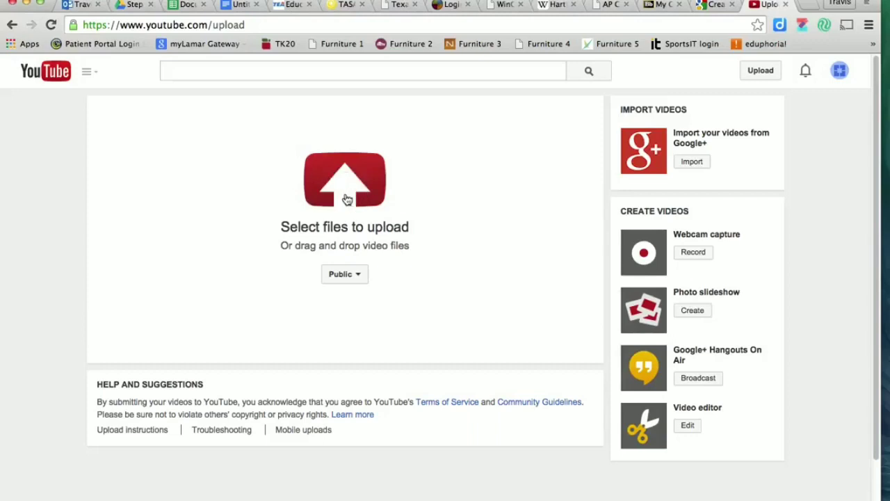
- Upload the clip whose name starts with "Movie on 9-5-" from the iPhoto movies in the media library
click(346, 199)
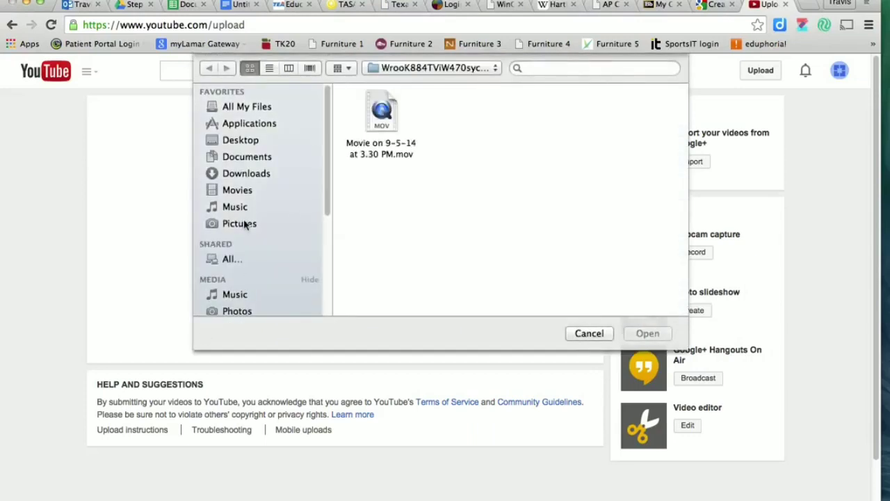
scroll(244, 222, down, 2)
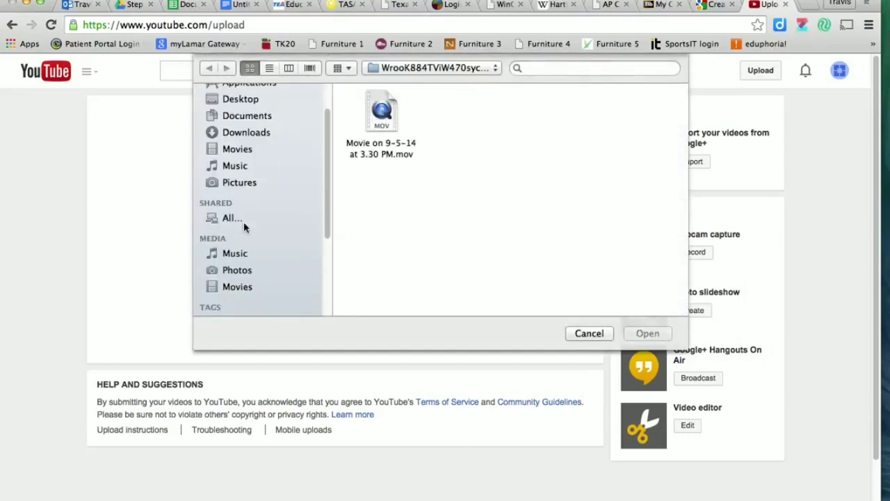
click(236, 287)
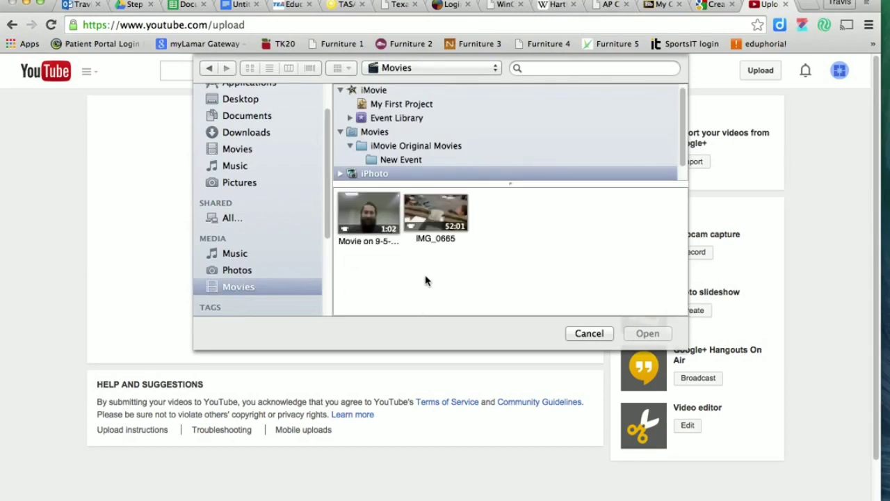
double_click(371, 212)
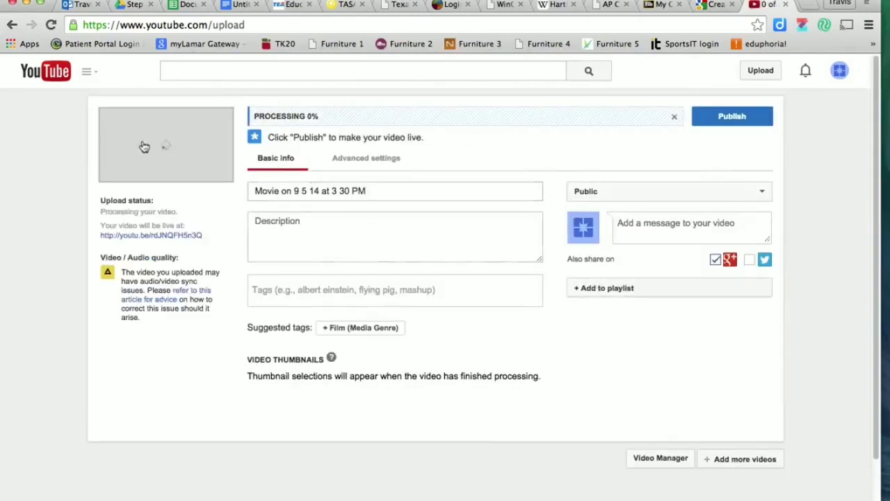
- Replace the uploaded video's title with "The Incredible" followed by the teacher's name
triple_click(397, 191)
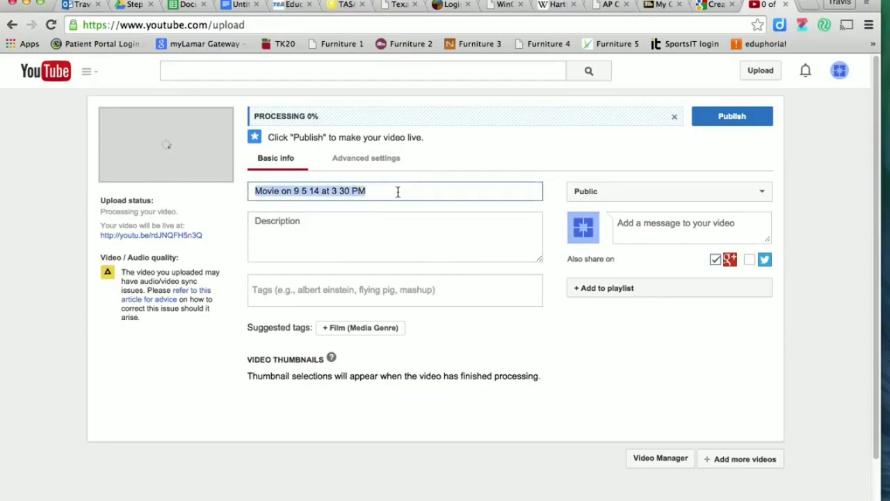
key(BackSpace)
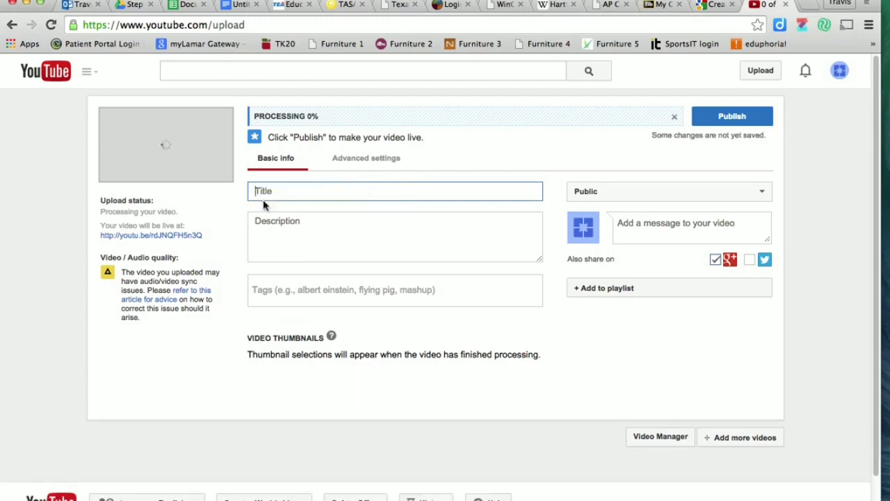
click(285, 191)
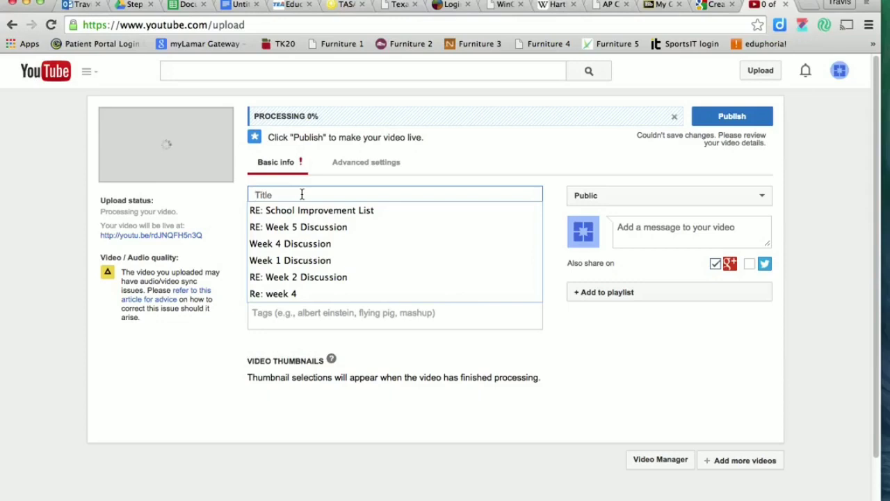
text(The)
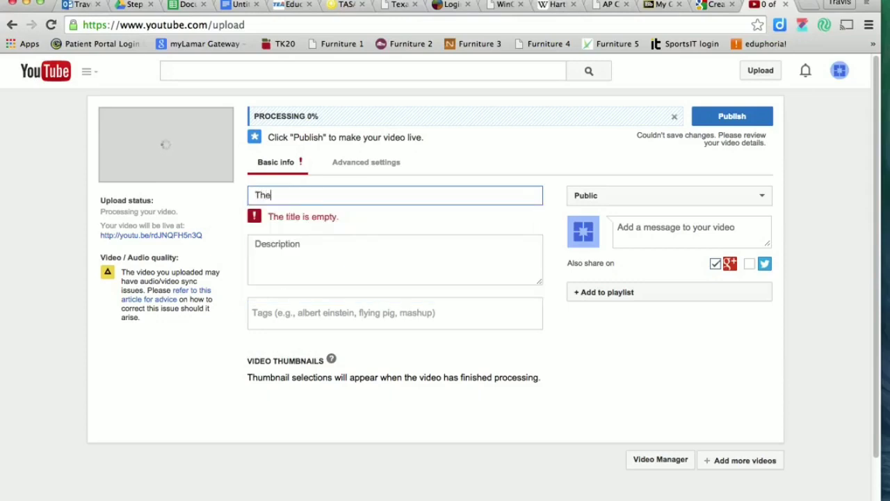
text( Incredible M)
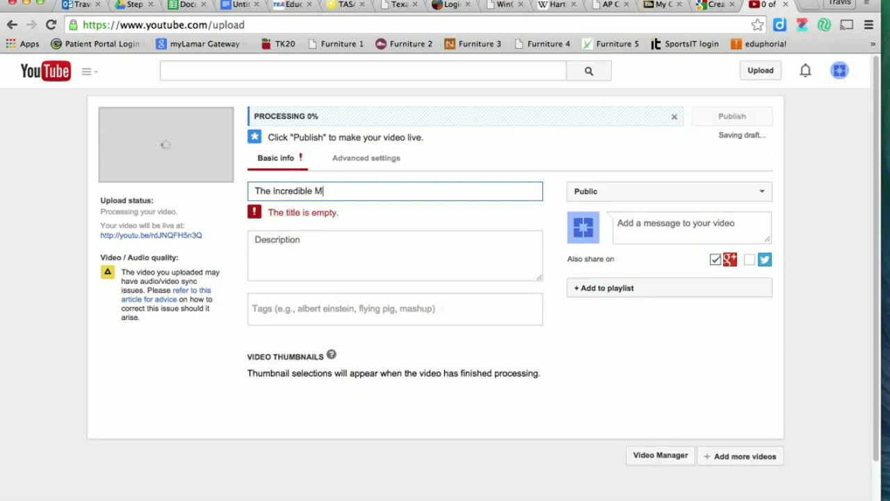
text(r. Washmon)
- Enter a description saying that the teacher, given by name, introduces open house for Coppell High School 2014-15
click(370, 223)
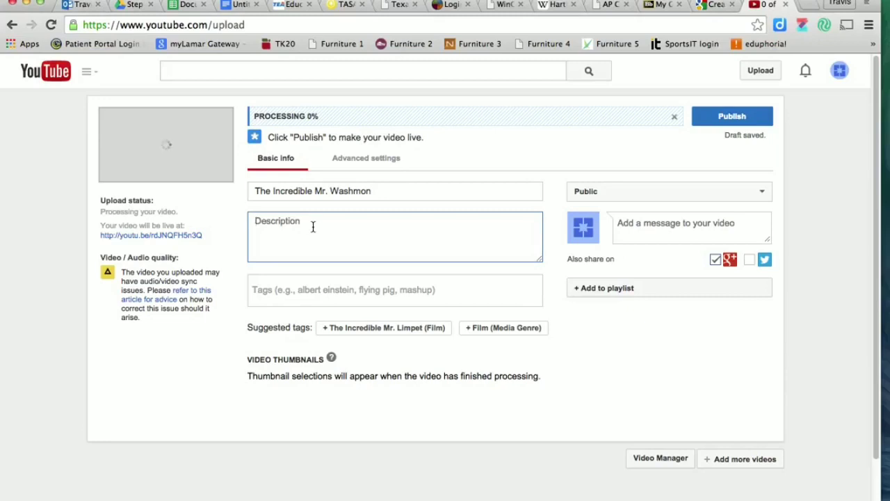
text(Mr. Washmon)
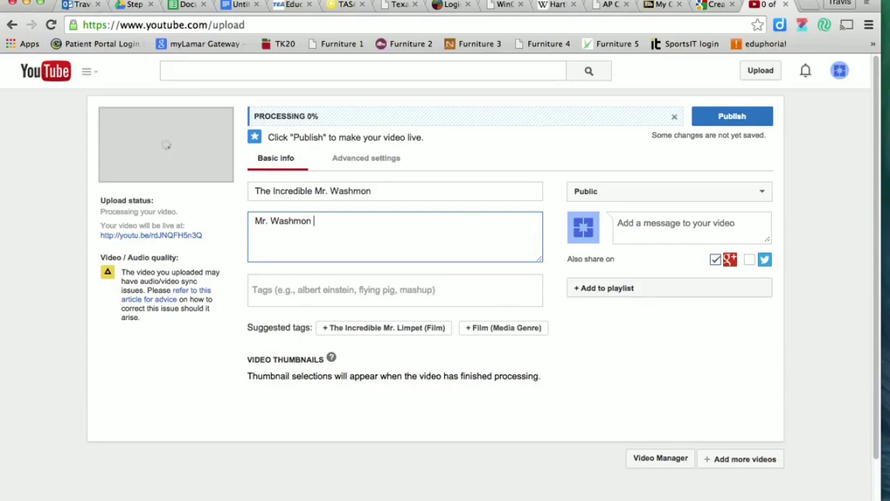
text( introducse)
key(BackSpace)
key(BackSpace)
text(es open )
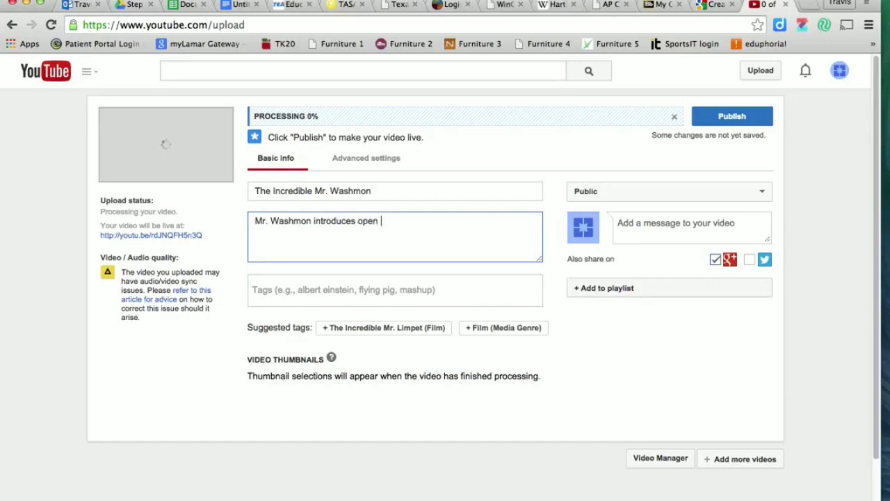
text(house for Coppell High SAch)
key(BackSpace)
key(BackSpace)
key(BackSpace)
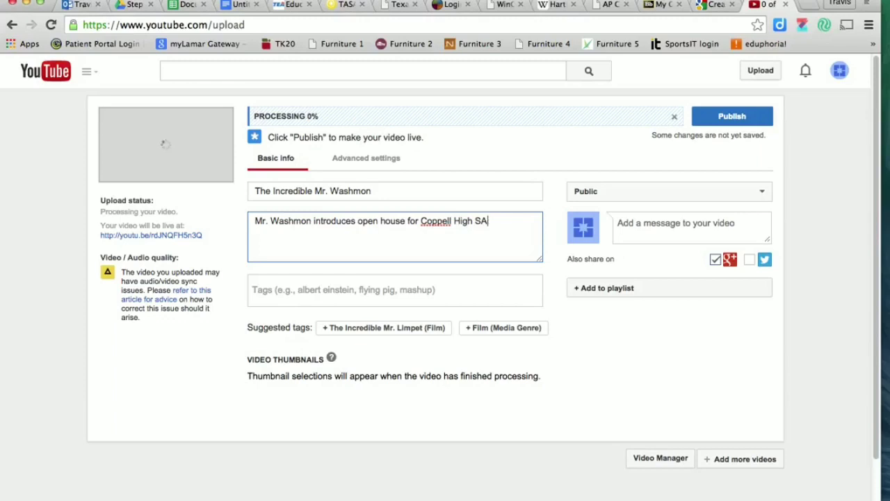
text(school)
key(BackSpace)
key(BackSpace)
key(BackSpace)
key(BackSpace)
key(BackSpace)
key(BackSpace)
key(BackSpace)
key(BackSpace)
text(School 2014-15.)
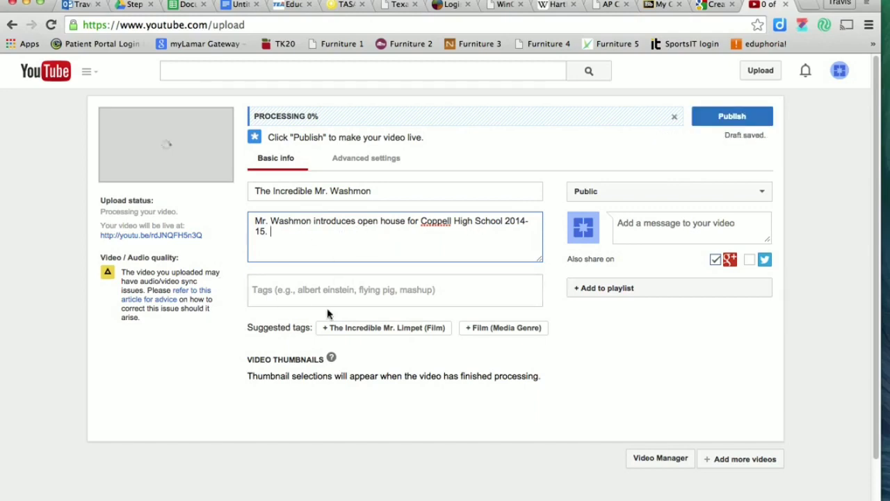
click(332, 290)
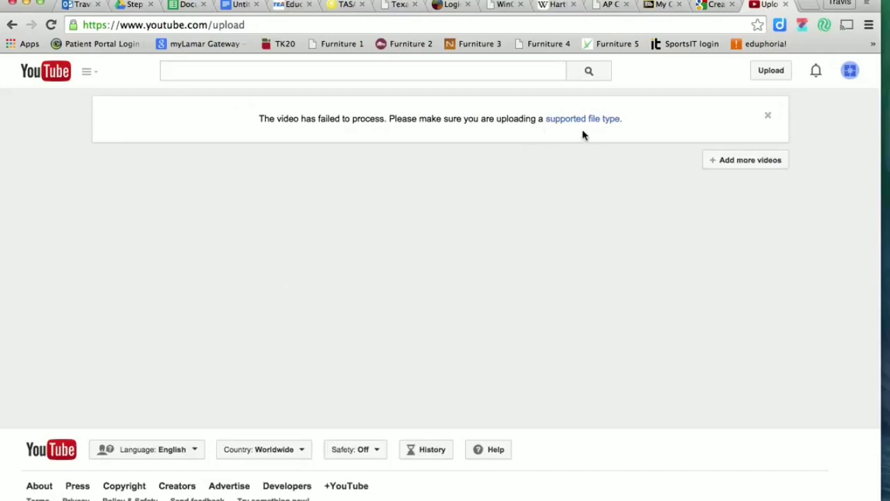
- Dismiss the failed upload and upload "How to add a Blog to Weebly" from the Movies folder instead
click(768, 118)
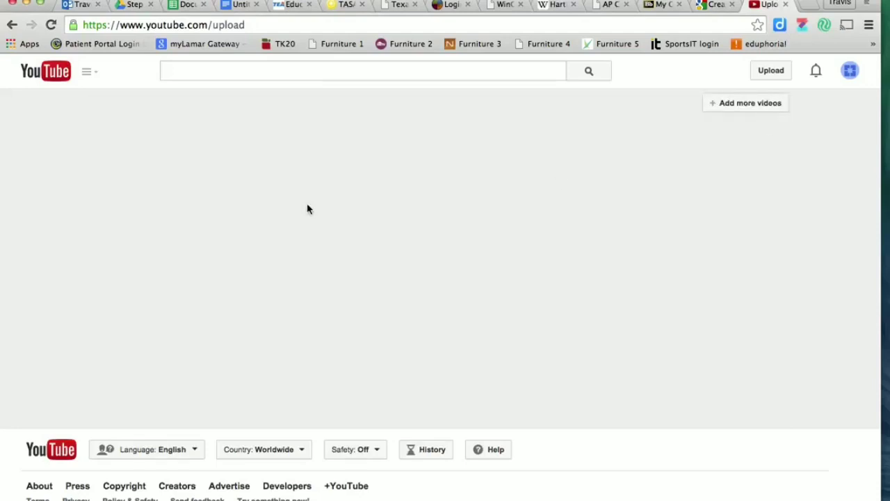
click(759, 104)
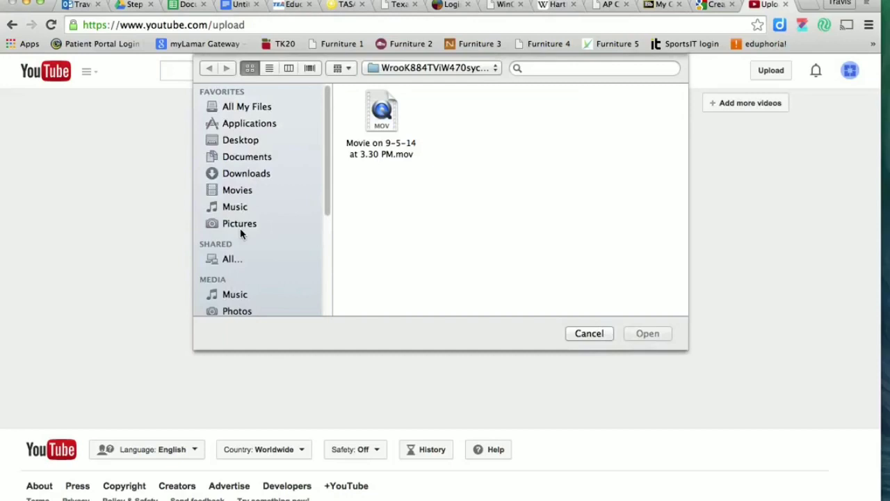
click(242, 192)
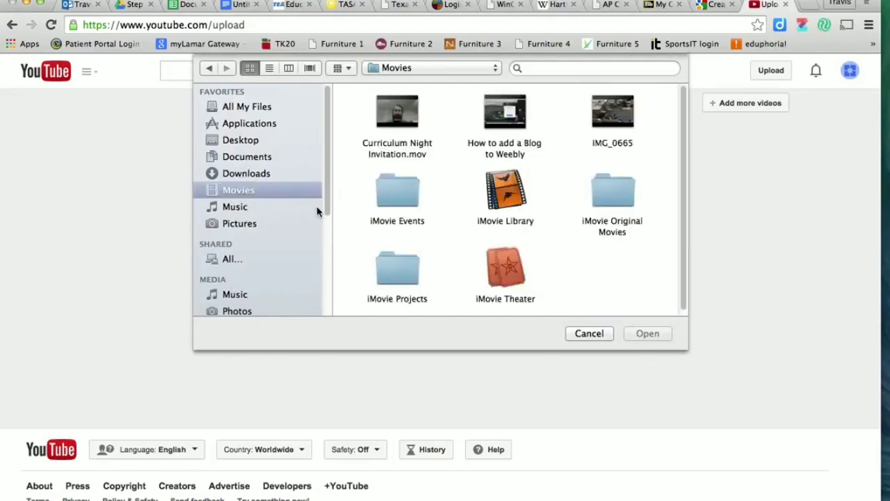
click(506, 150)
double_click(506, 150)
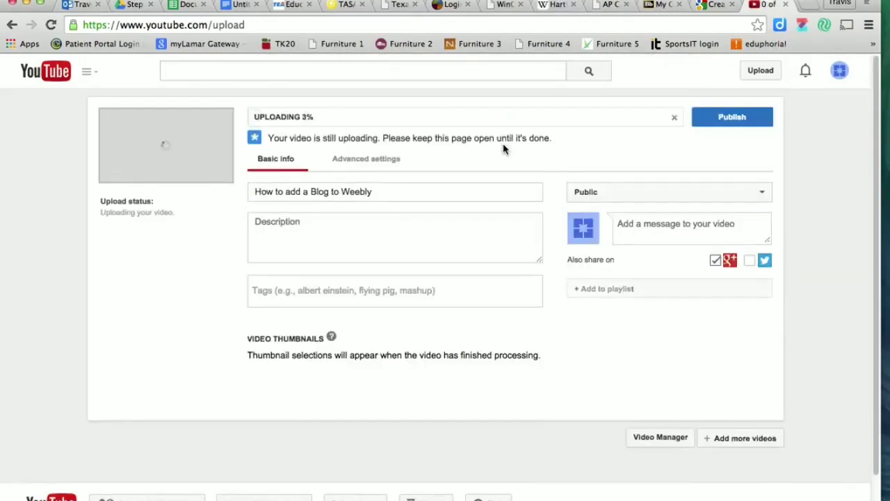
- Enter a description saying that the teacher, given by name, "walks his students through the blog making process for Weebly.com."
click(392, 189)
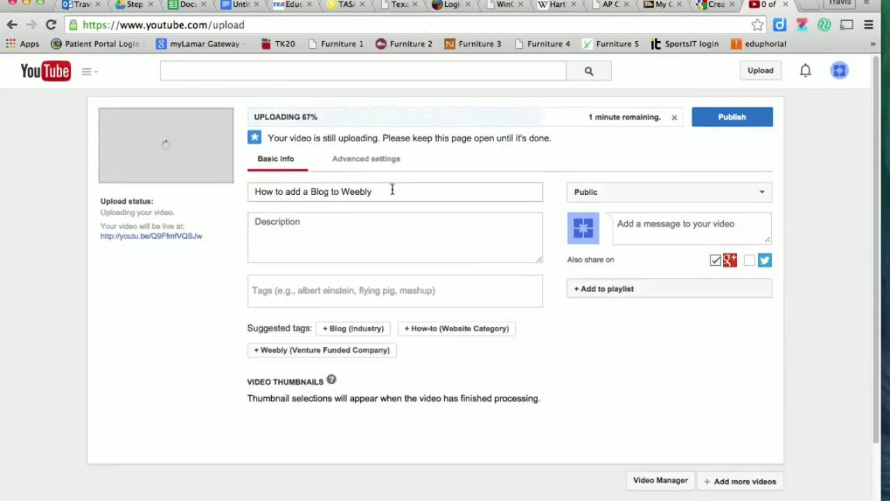
click(407, 193)
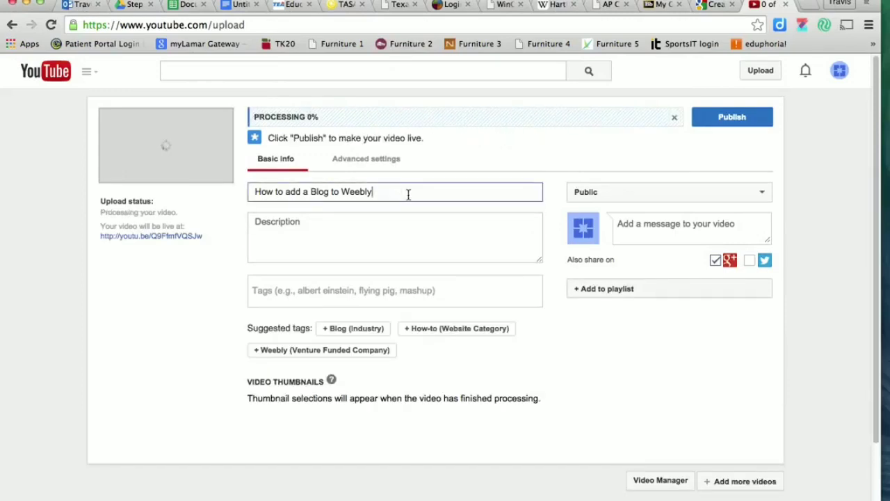
click(322, 230)
text(Mr. W)
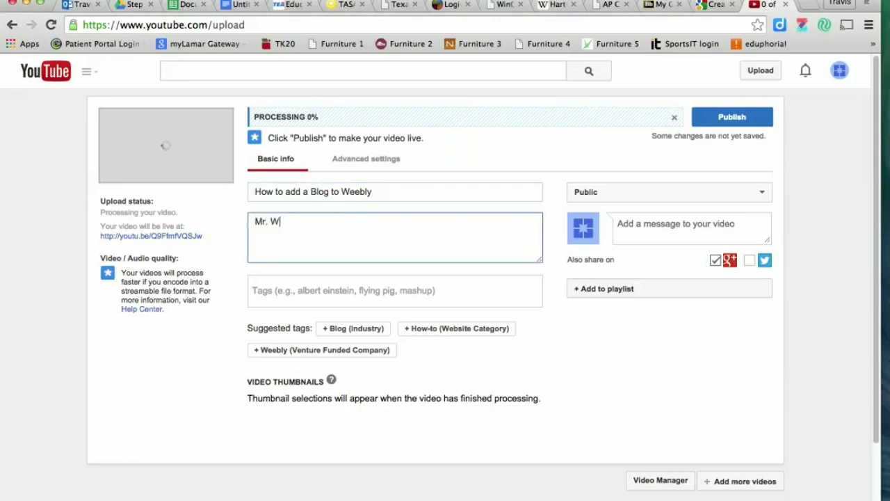
text(ashmon walks hi)
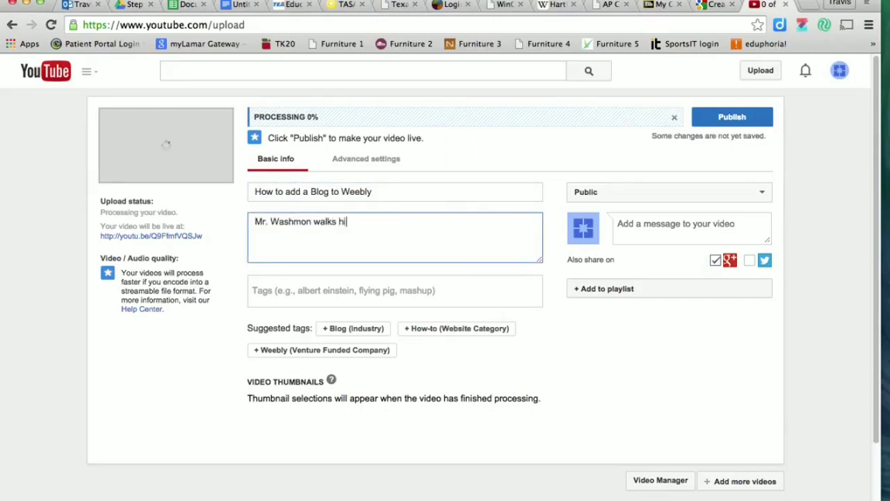
text(s students through the blog making process for Weebly.com.)
key(BackSpace)
key(BackSpace)
key(BackSpace)
text(.)
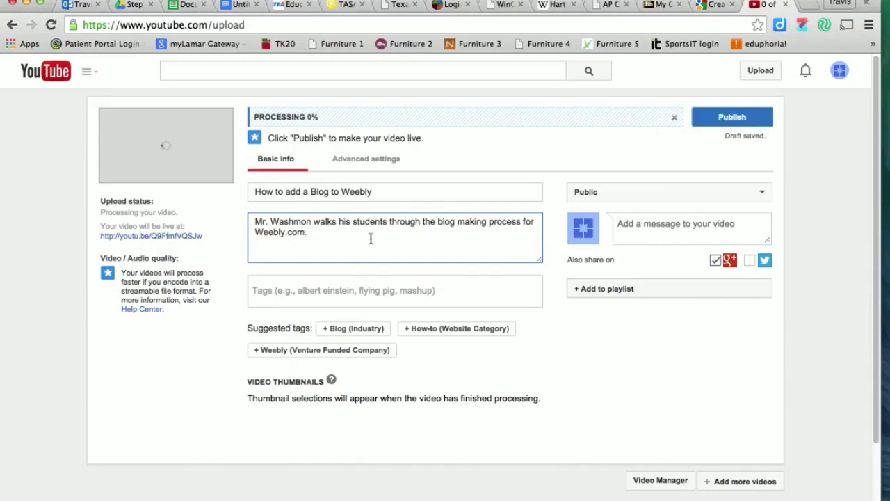
- Add the tags "blogs", "weebly" and the suggested "Coppell High School (School)" to the video
click(313, 291)
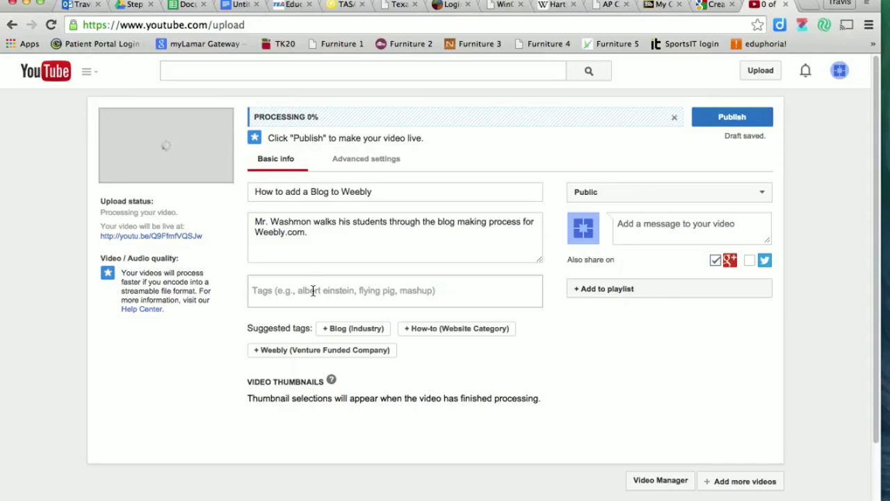
text(blogs)
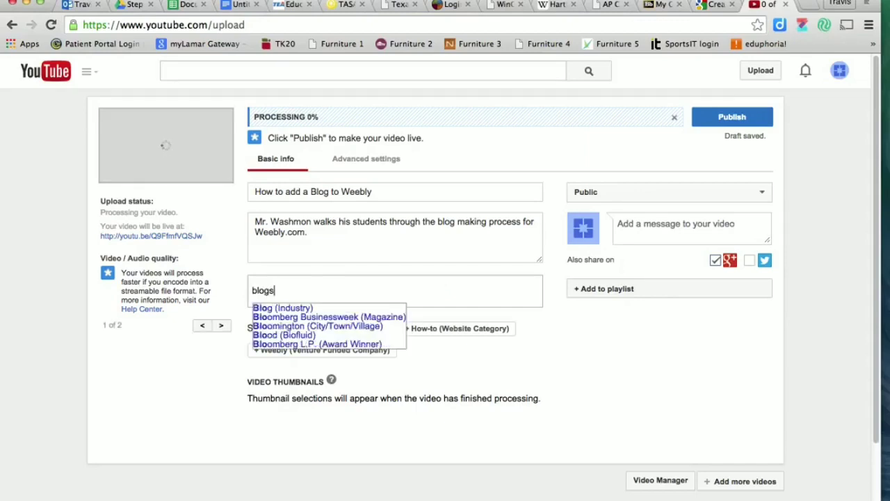
key(Return)
text(weebly)
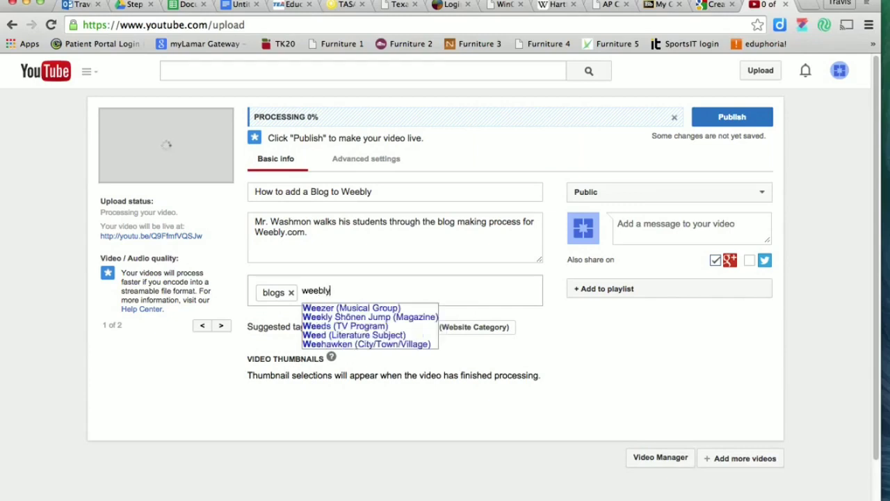
key(Return)
text(cop)
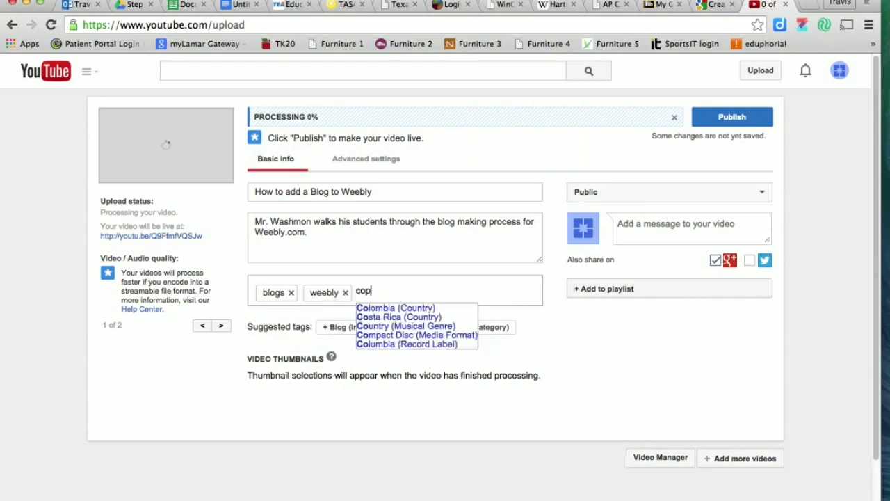
text(pell high)
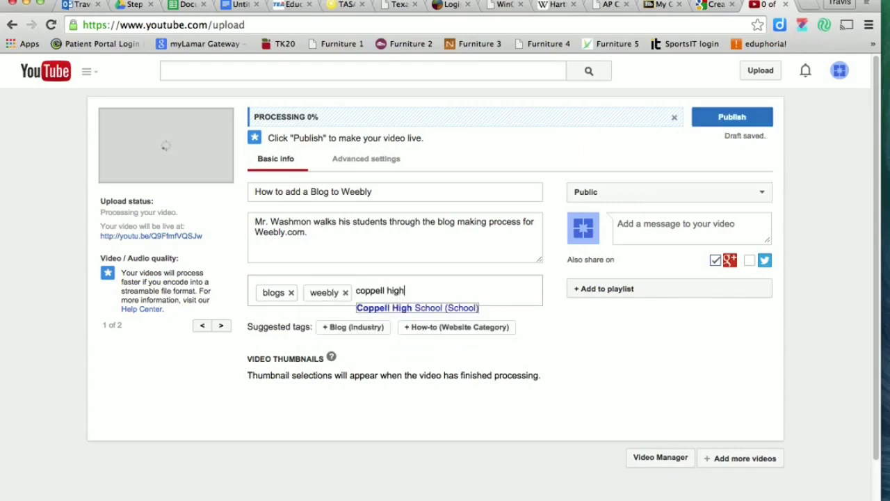
key(Return)
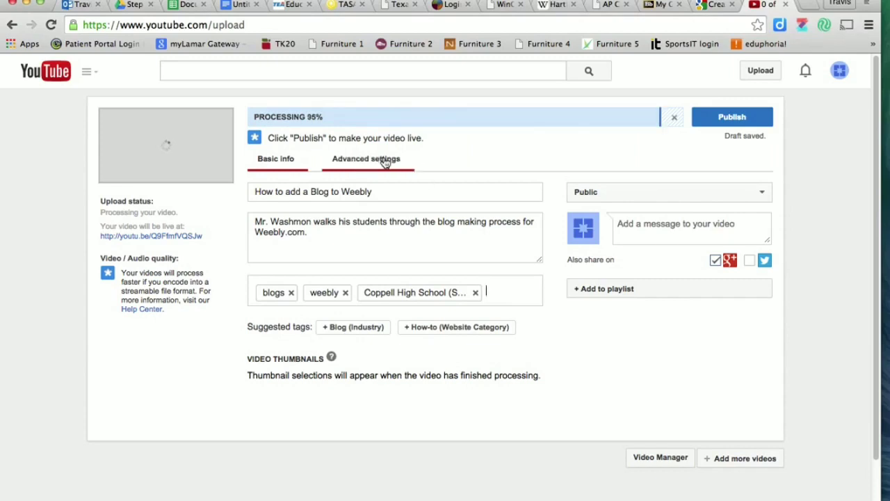
- Open the video's advanced settings and review the comment, license, caption and distribution options
click(355, 162)
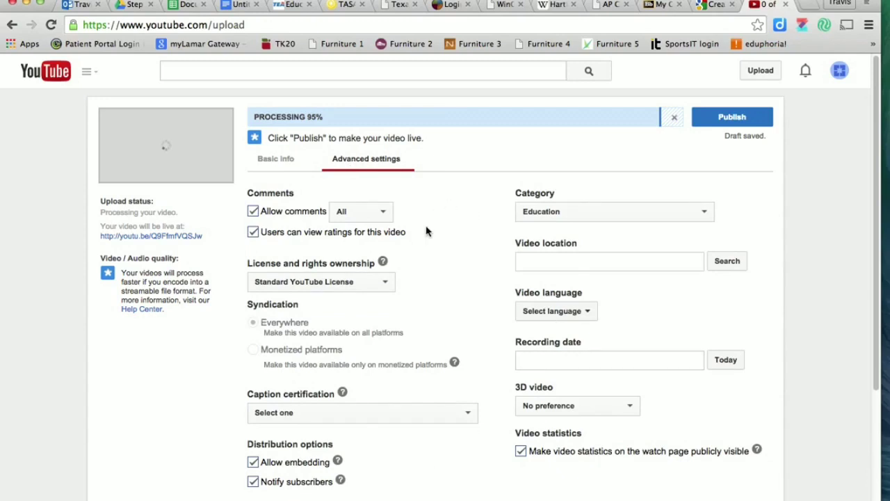
scroll(426, 231, down, 1)
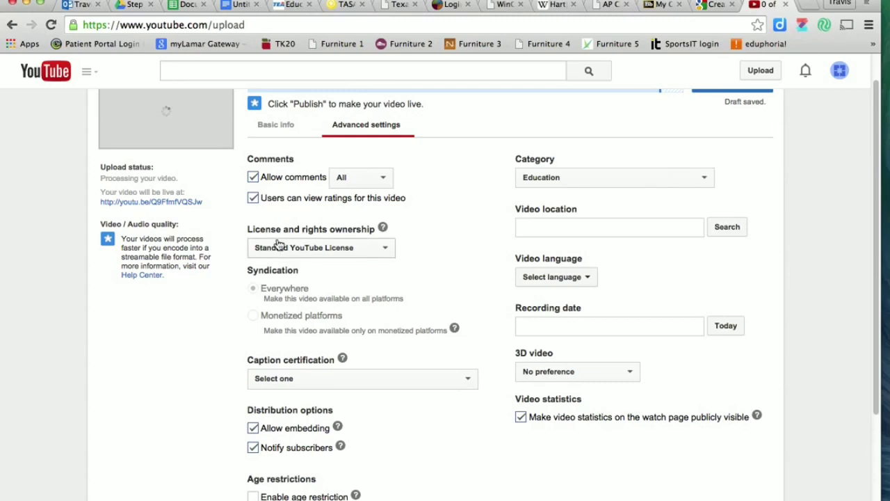
- Change the video's license and rights ownership to Creative Commons - Attribution
click(386, 249)
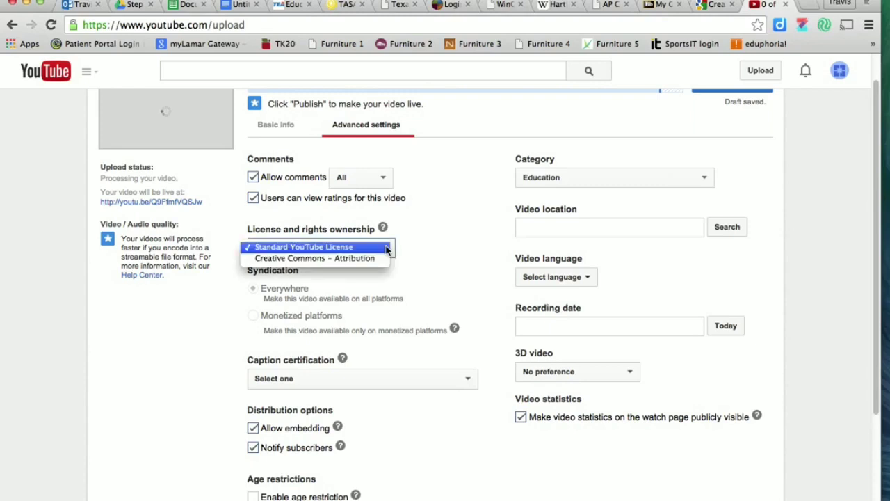
click(321, 262)
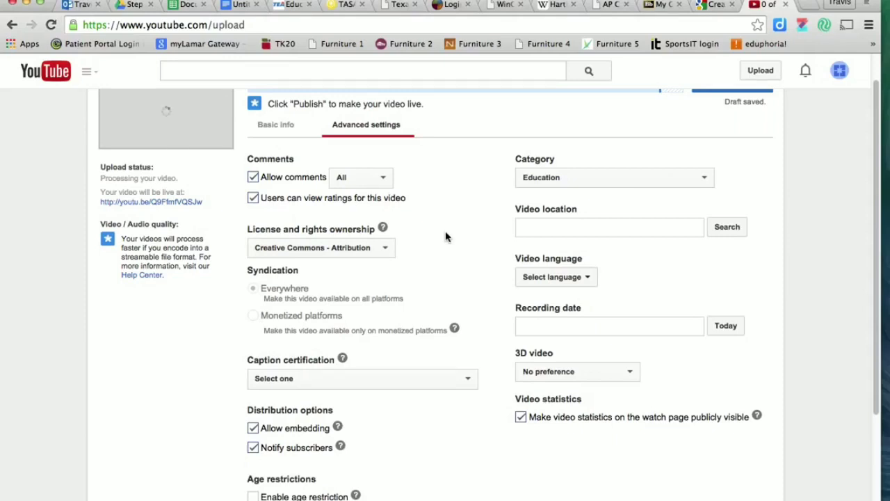
scroll(446, 237, up, 1)
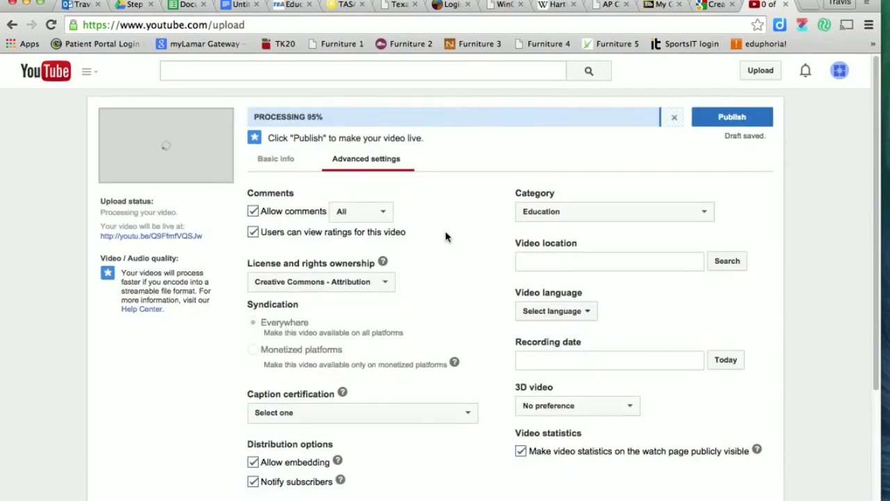
scroll(445, 237, down, 1)
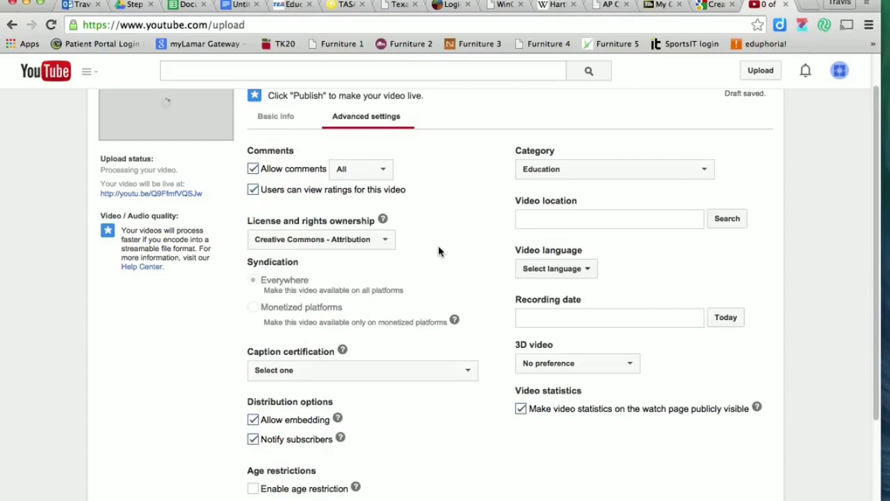
- Look over the caption, distribution and age restriction options and choose Education as the video's category
scroll(438, 251, down, 3)
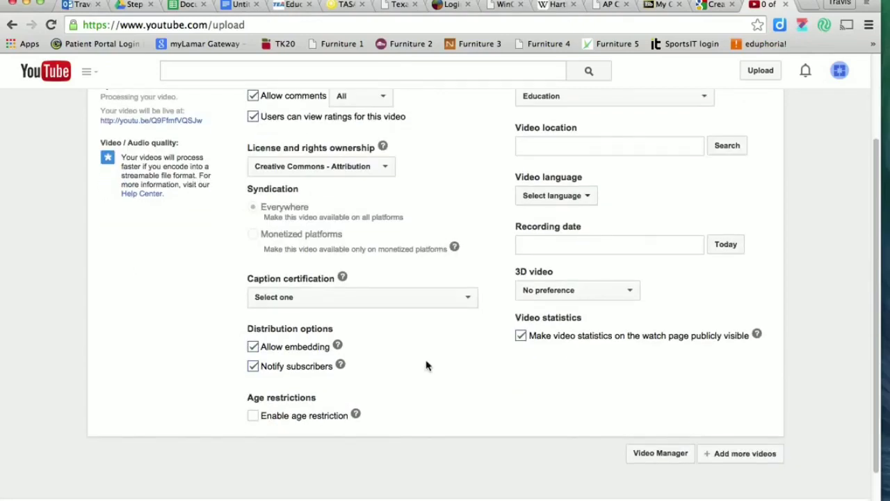
scroll(428, 366, up, 1)
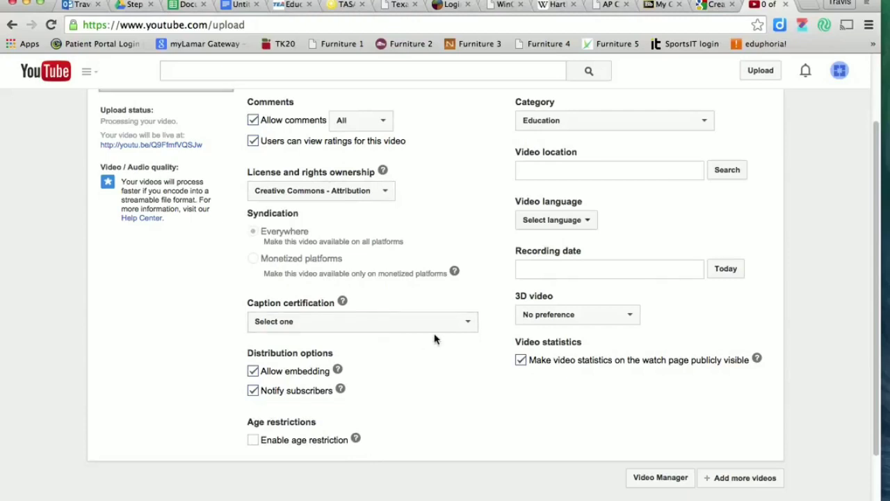
scroll(458, 195, up, 2)
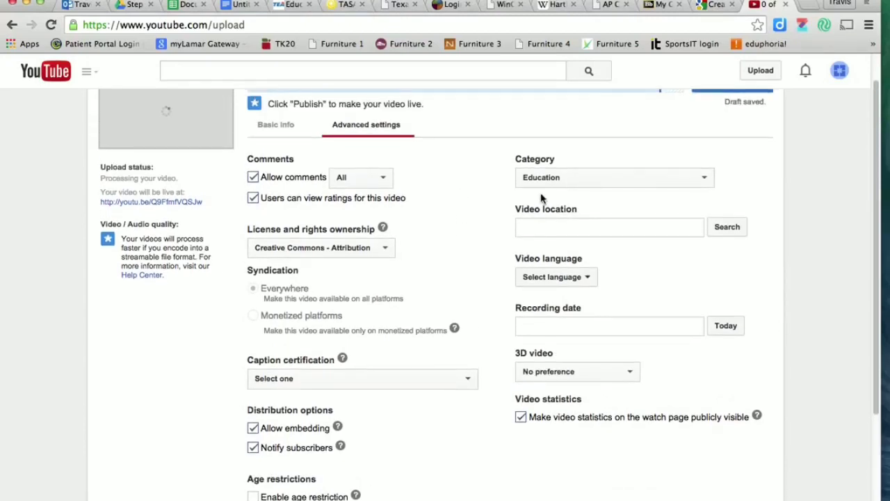
click(603, 182)
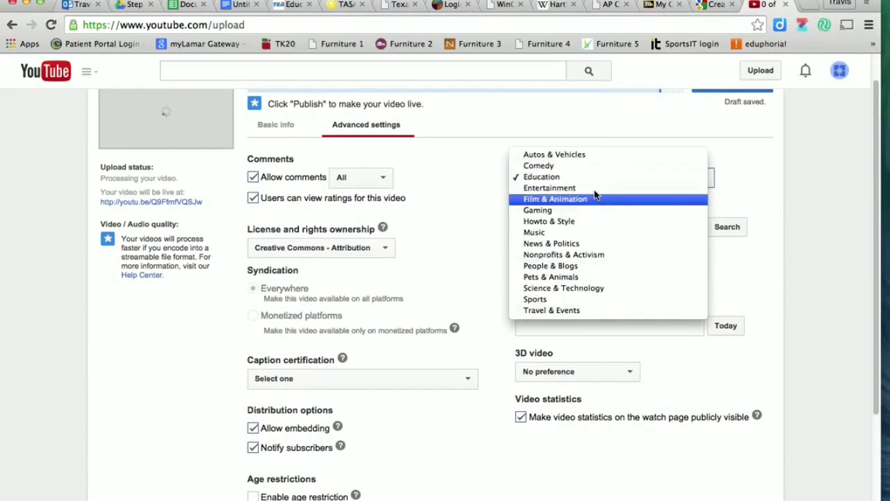
click(545, 177)
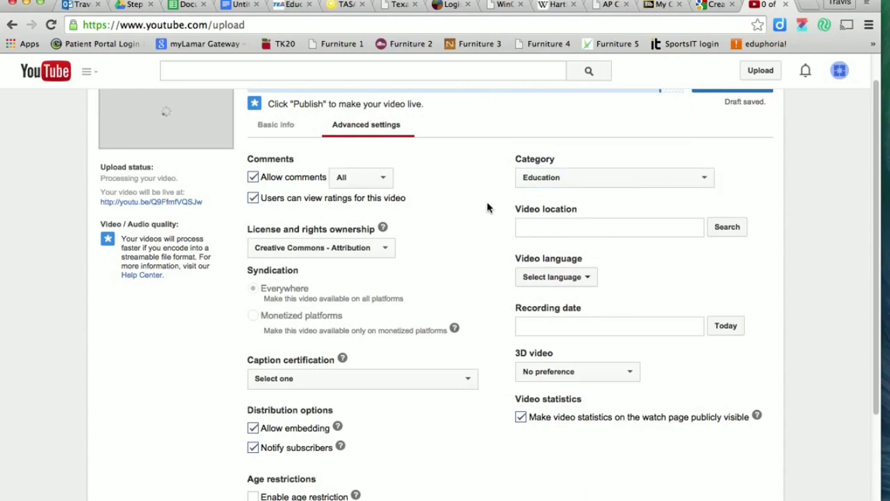
- Set the video's recording date to today's date, April 20, 2015, and check the remaining advanced settings
click(565, 325)
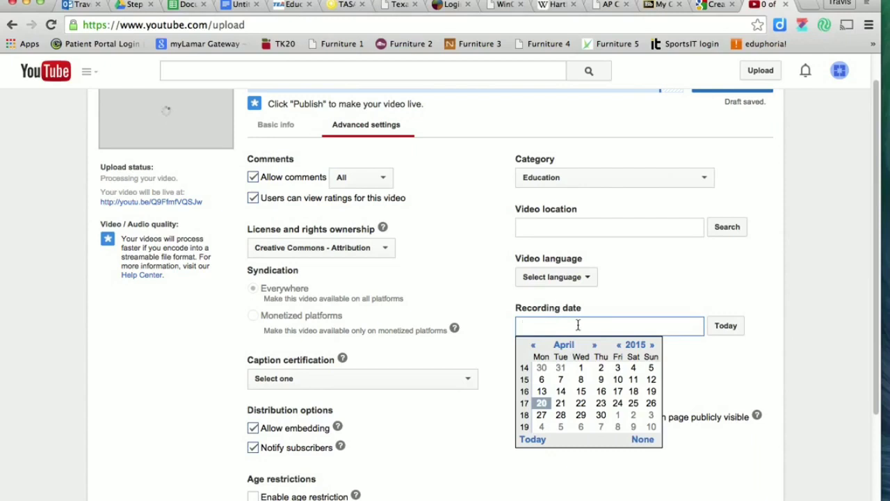
click(727, 327)
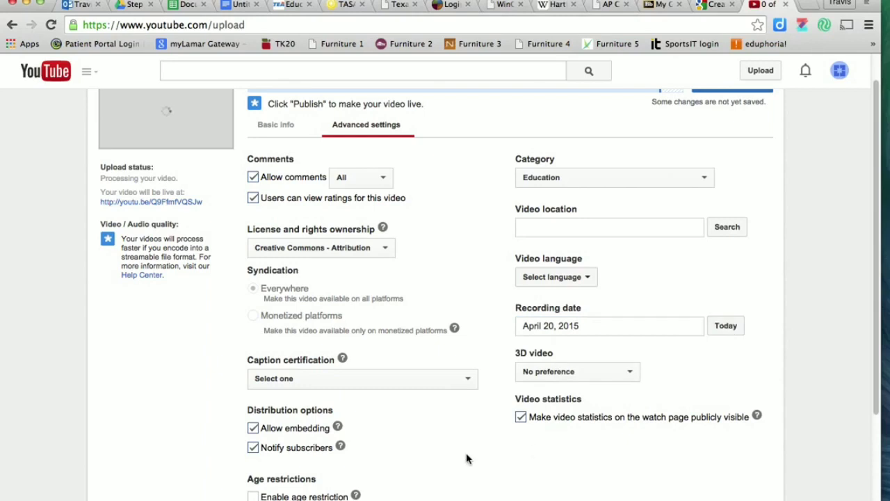
scroll(486, 404, down, 3)
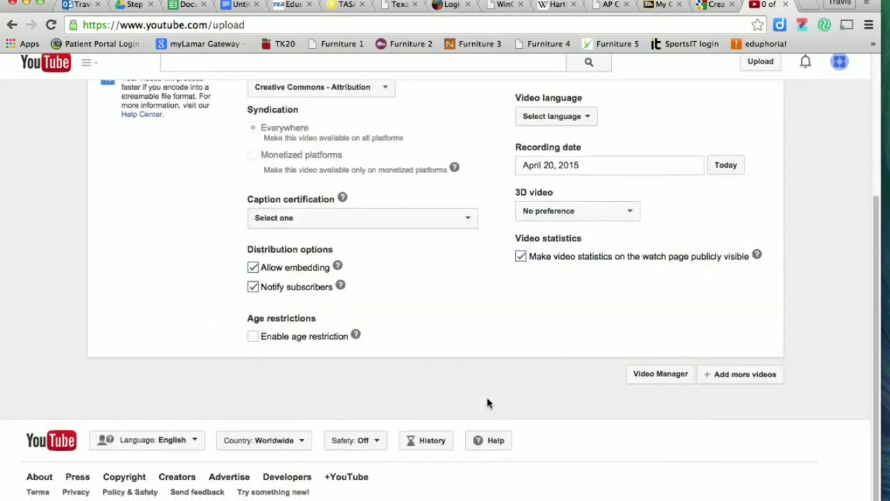
scroll(487, 404, up, 3)
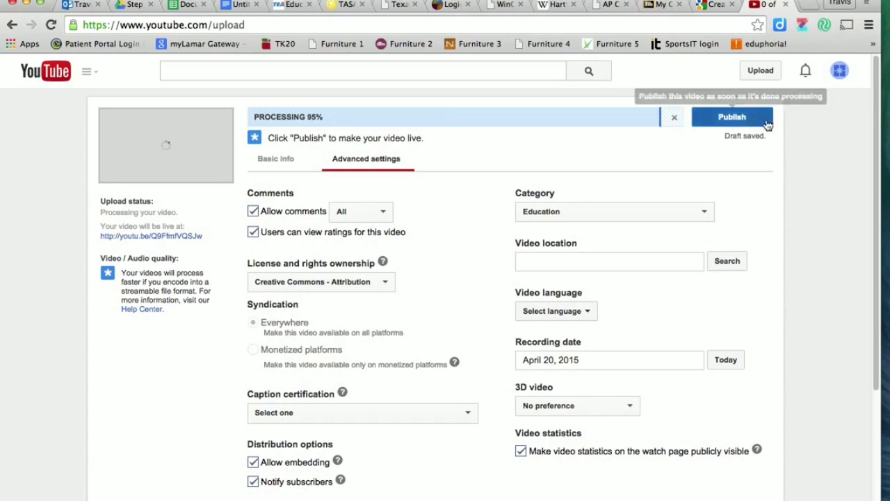